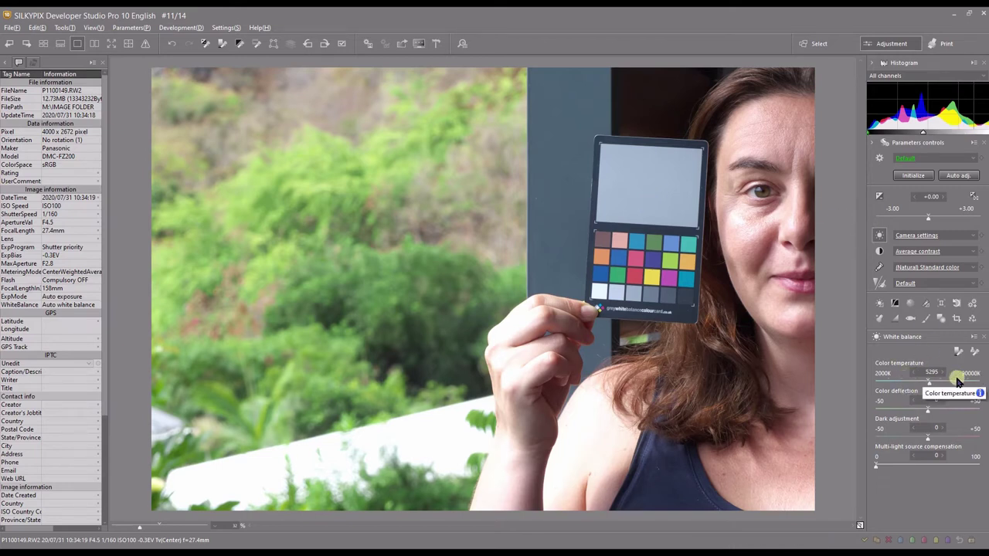
Try colour temperatures of 2180 K and 13500 K, then settle on 4900 K.
left_click(883, 384)
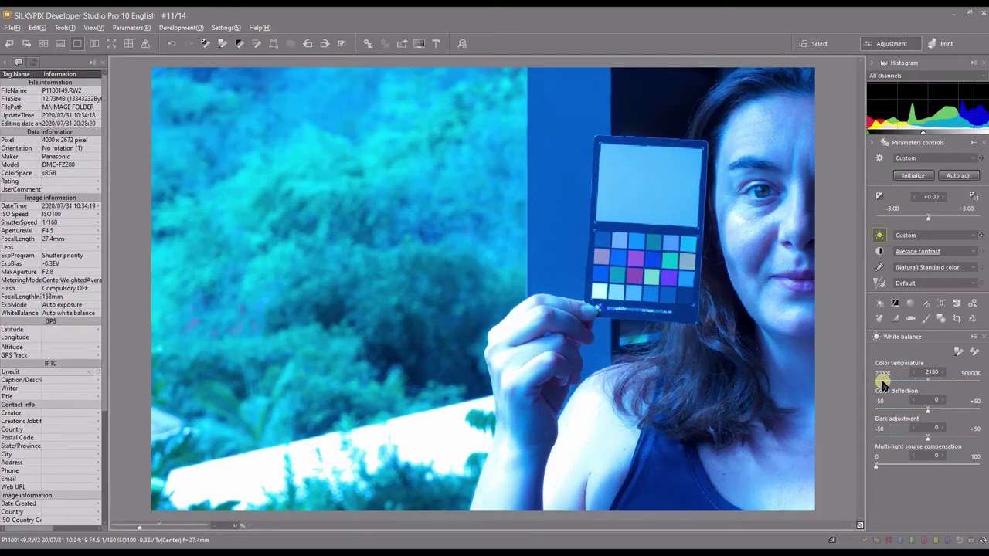
left_click(966, 382)
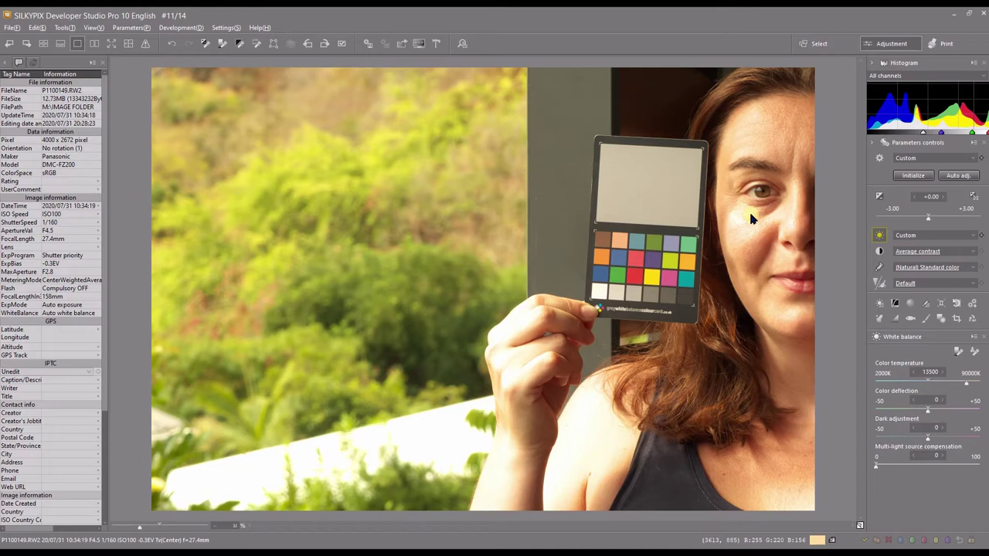
left_click(927, 383)
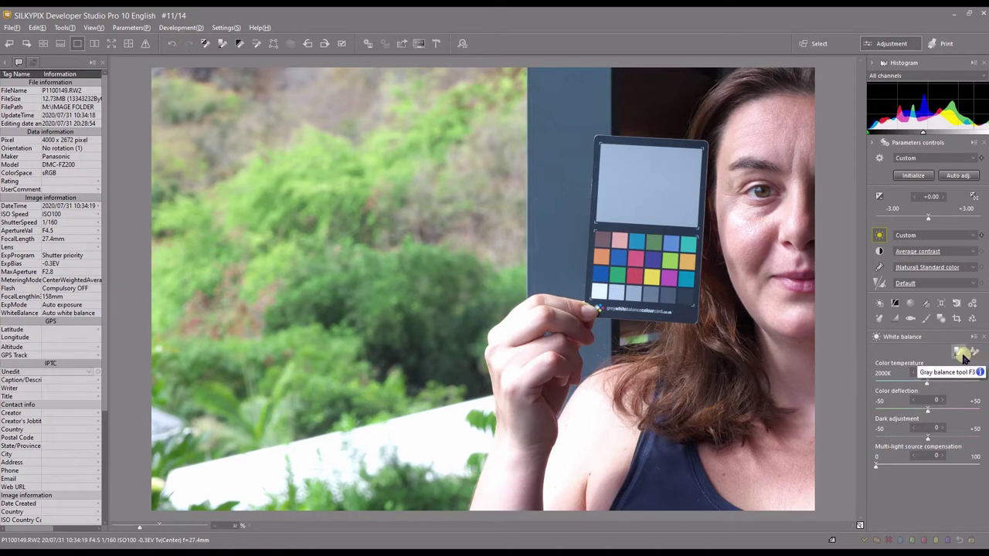
Neutralise white balance with the Gray balance tool on the card's grey patch, then Initialize all settings.
left_click(962, 358)
left_click(641, 187)
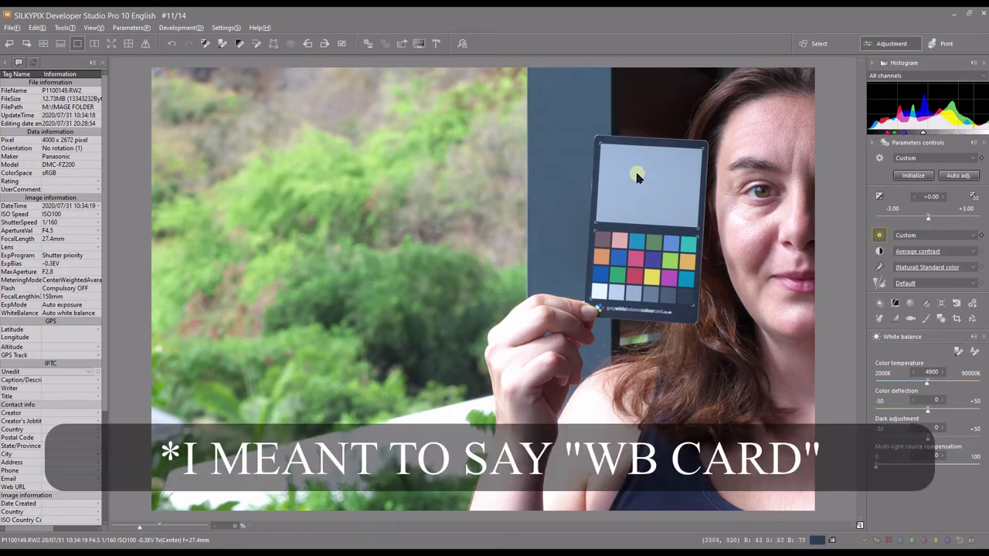
left_click(637, 174)
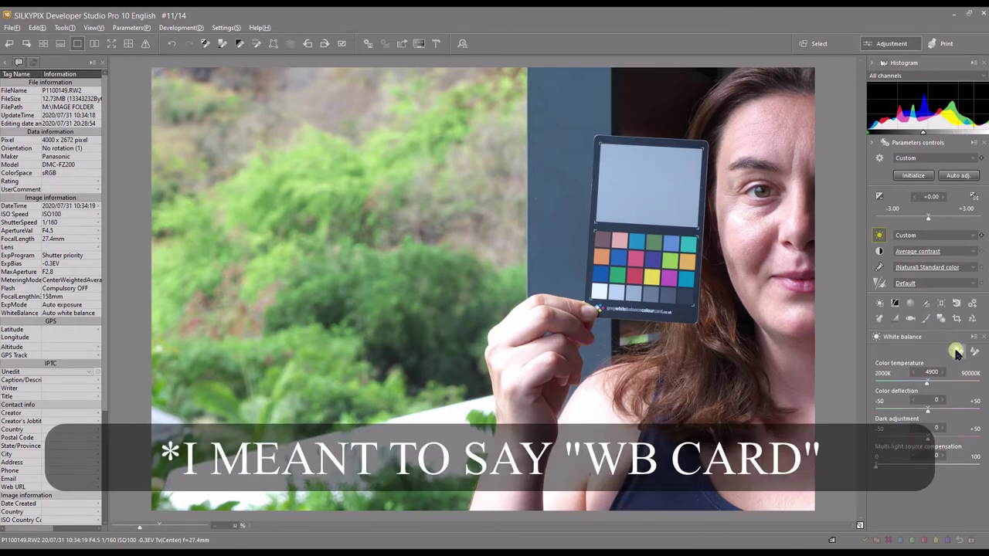
left_click(958, 352)
left_click(656, 170)
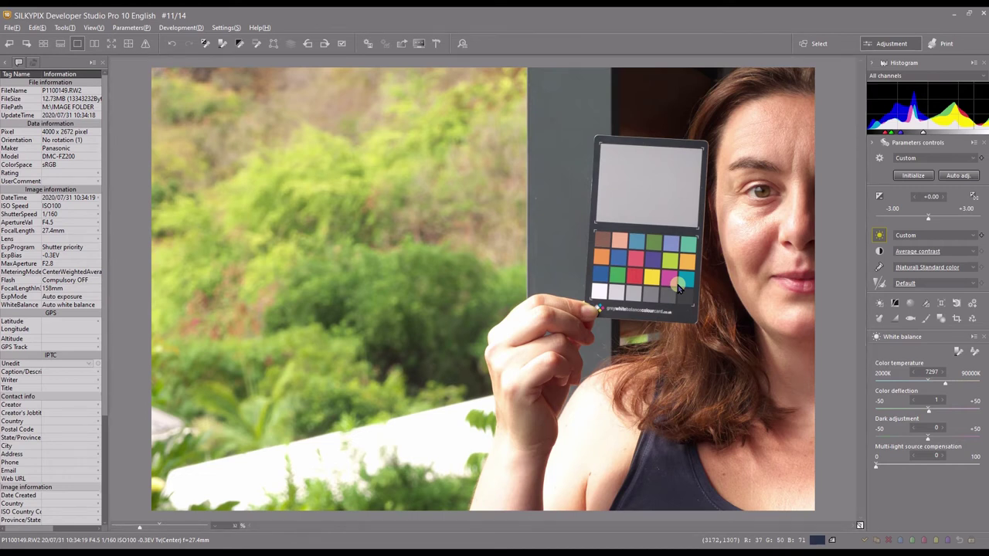
left_click(924, 178)
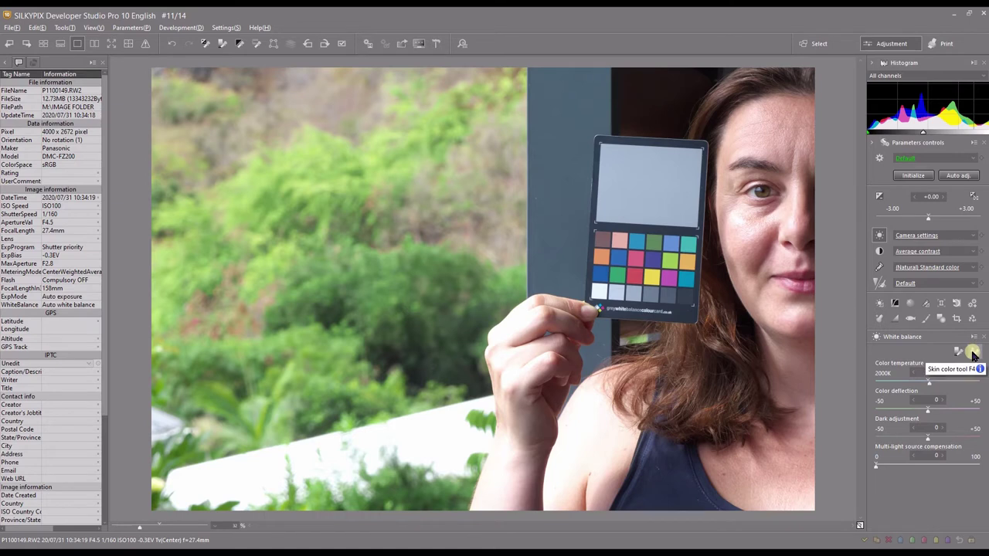
Sample white balance from the cheek's skin tone, then reset the development settings.
left_click(973, 352)
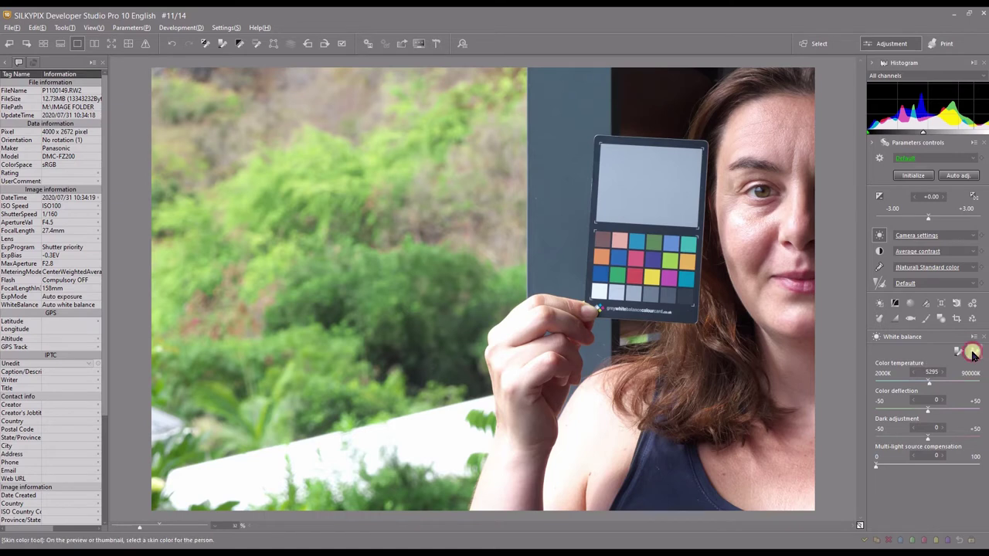
left_click(746, 249)
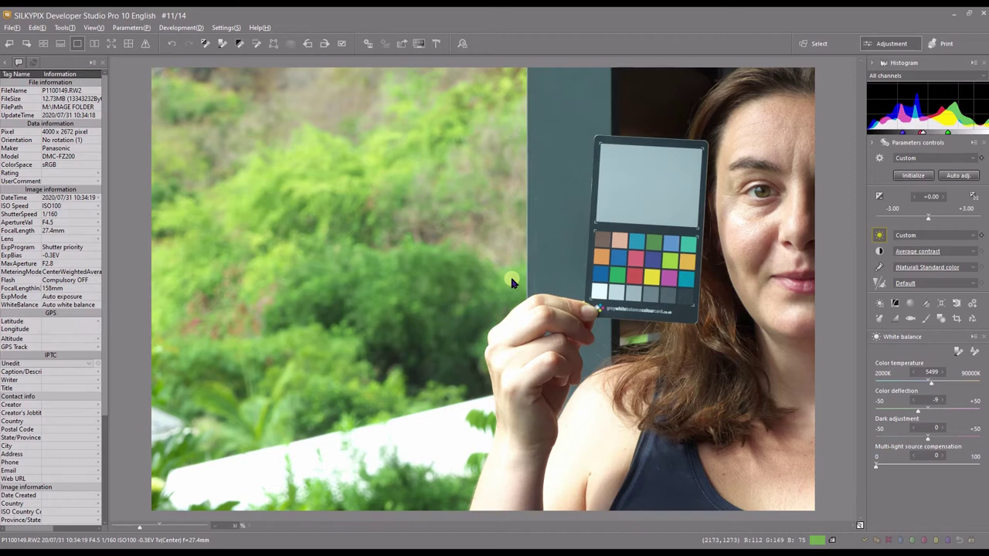
left_click(906, 176)
Re-sample the grey card, then take white balance from the cheek: 5367 K, deflection -10.
left_click(958, 352)
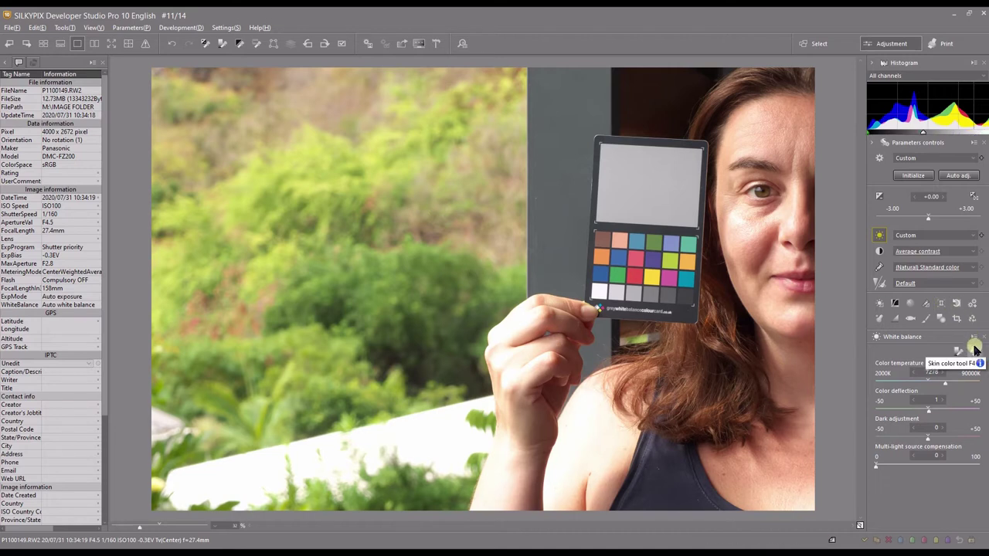
left_click(974, 349)
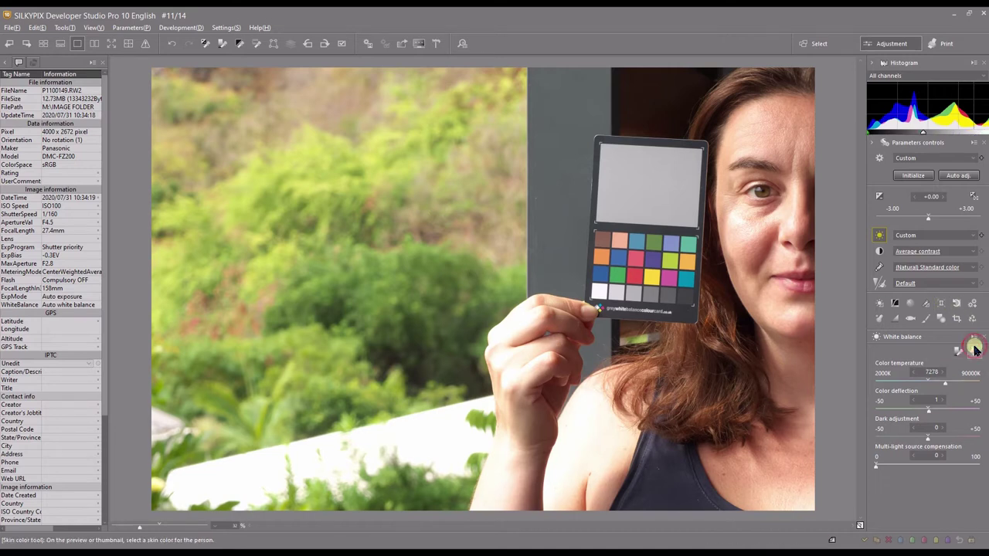
left_click(753, 251)
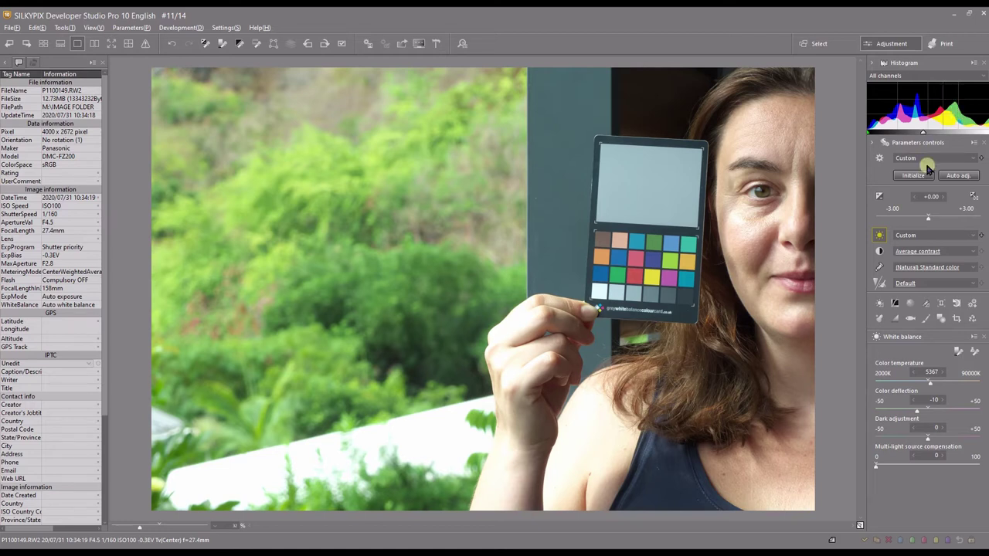
Initialize the settings and choose Memory color 1 as the colour representation.
left_click(910, 177)
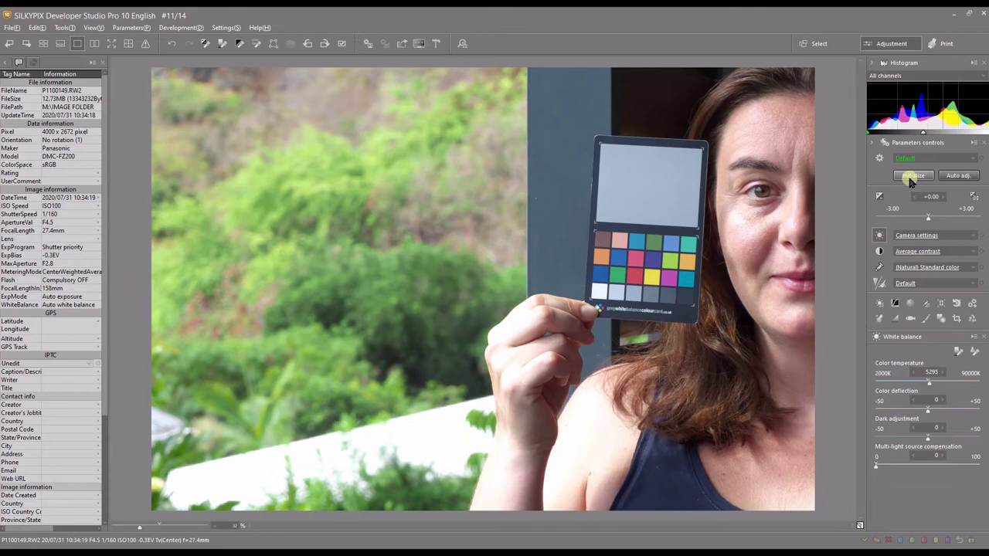
left_click(878, 267)
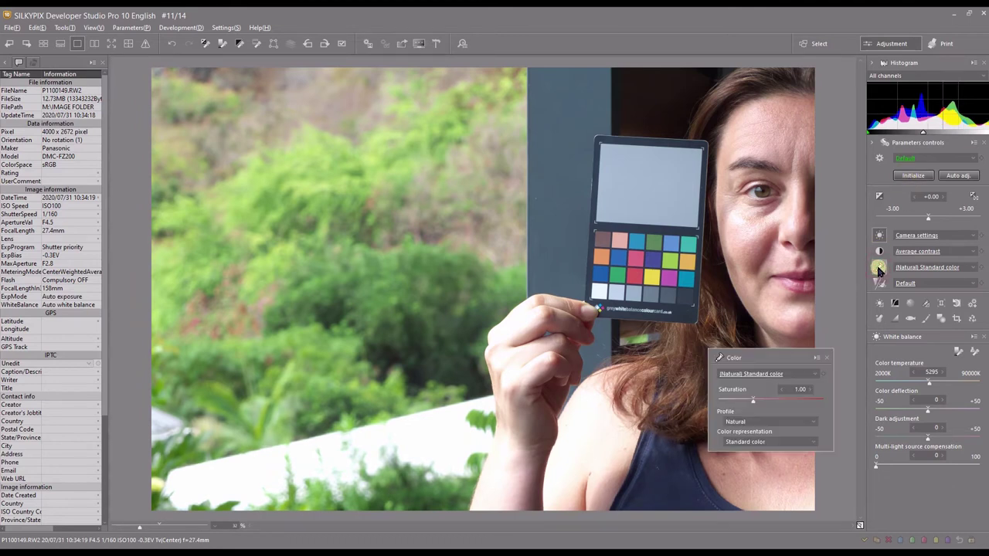
left_click(745, 444)
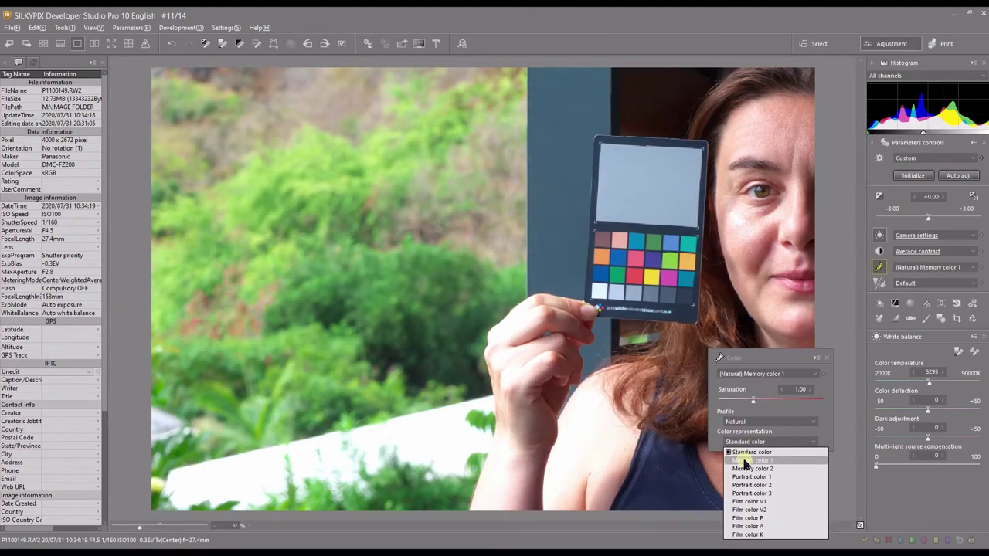
left_click(745, 460)
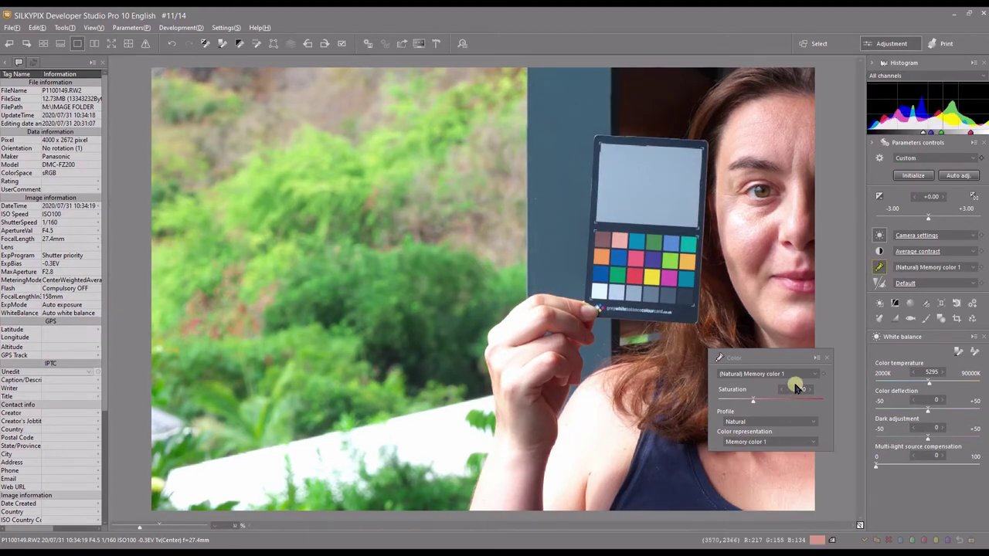
left_click(827, 360)
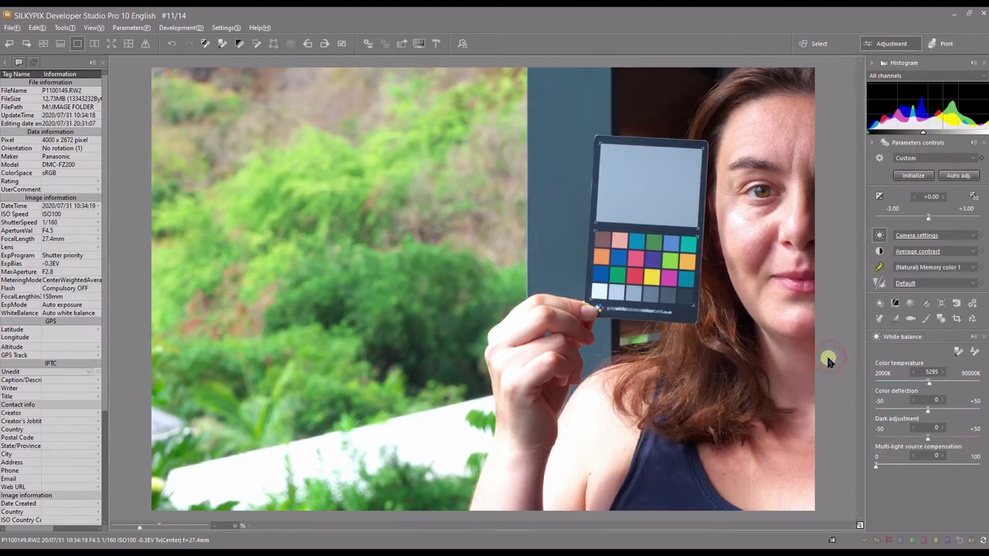
Sample the cheek's skin tone for a custom 6336 K white balance with deflection -4.
left_click(975, 353)
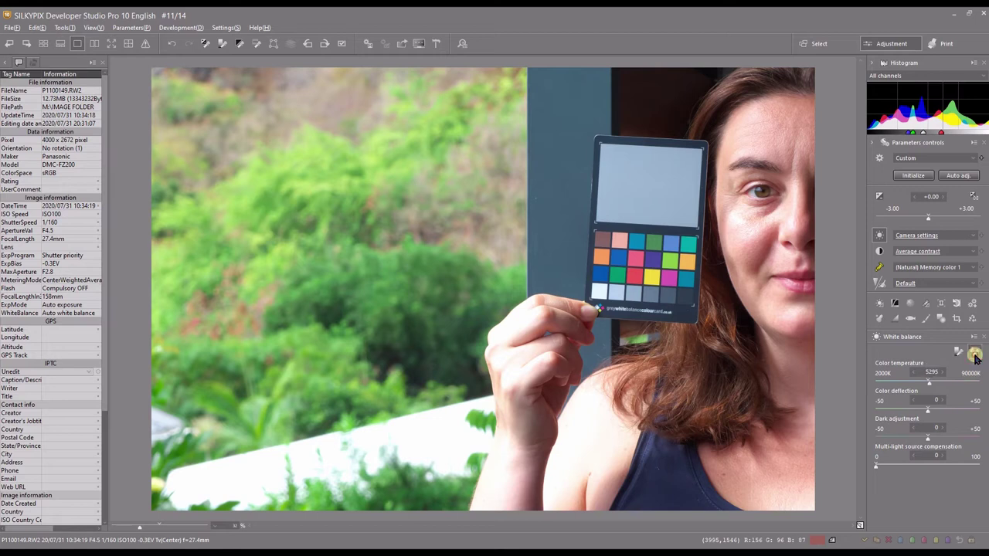
left_click(754, 234)
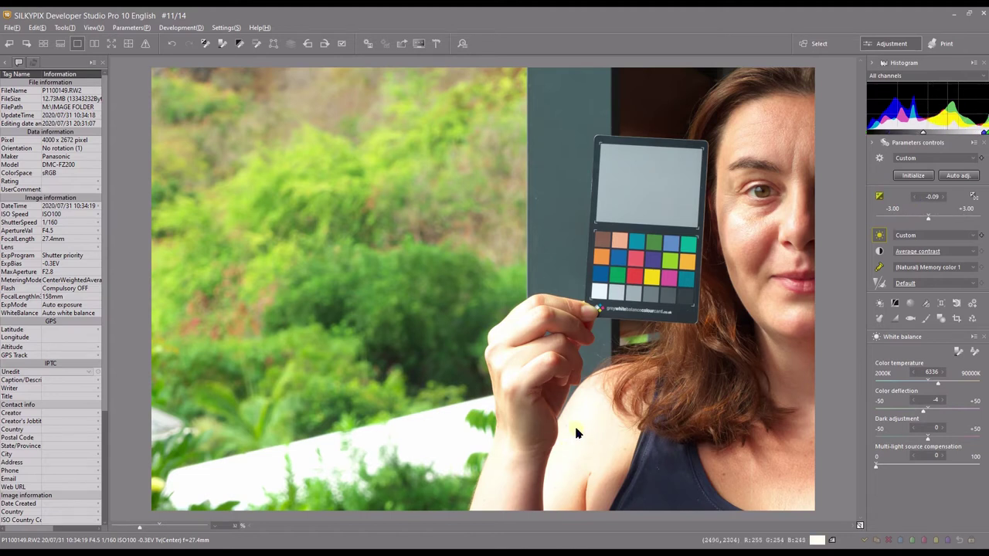
left_click(553, 428)
Lower the exposure bias step by step to -0.89 to darken the portrait.
left_click(685, 286)
left_click(556, 408)
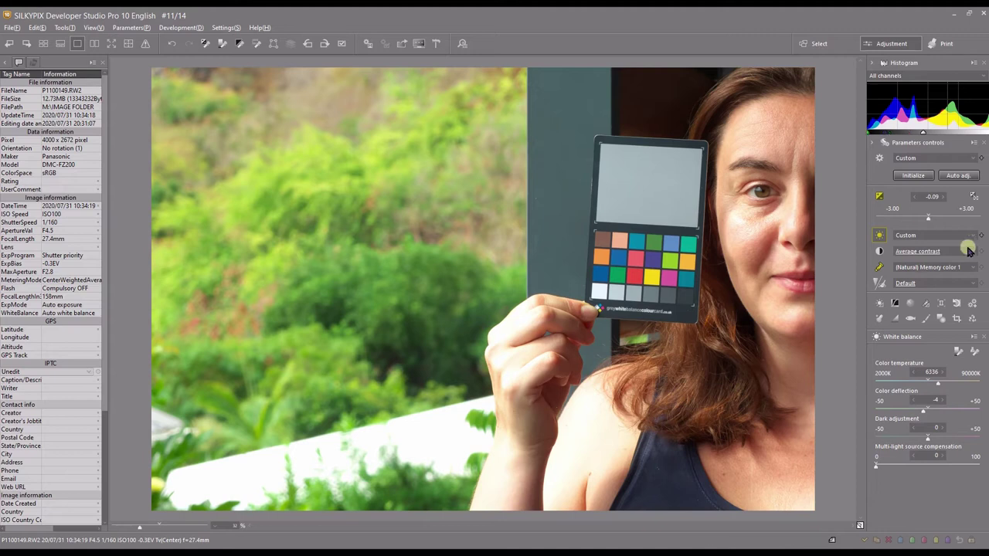
left_click(914, 200)
left_click(914, 199)
left_click(914, 199)
left_click(913, 199)
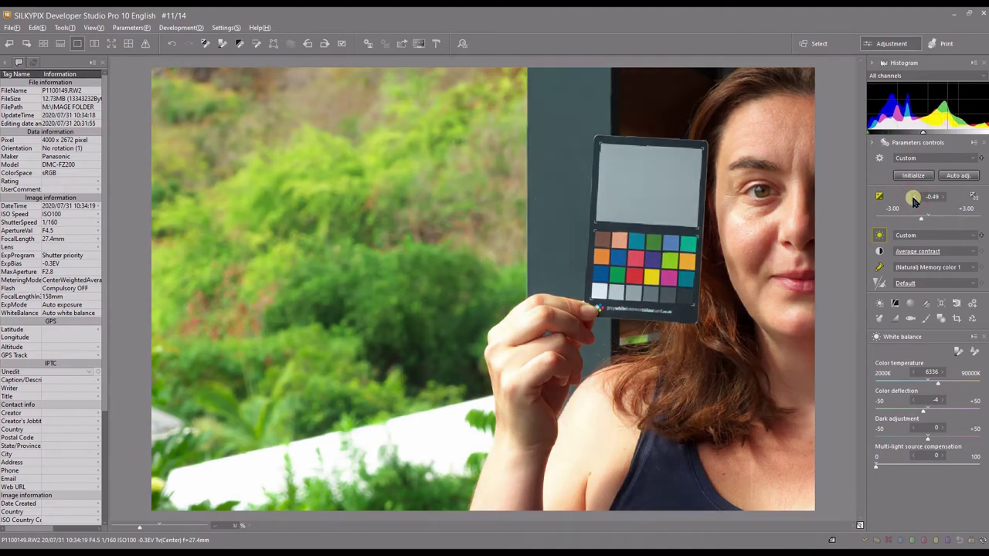
left_click(914, 200)
left_click(149, 44)
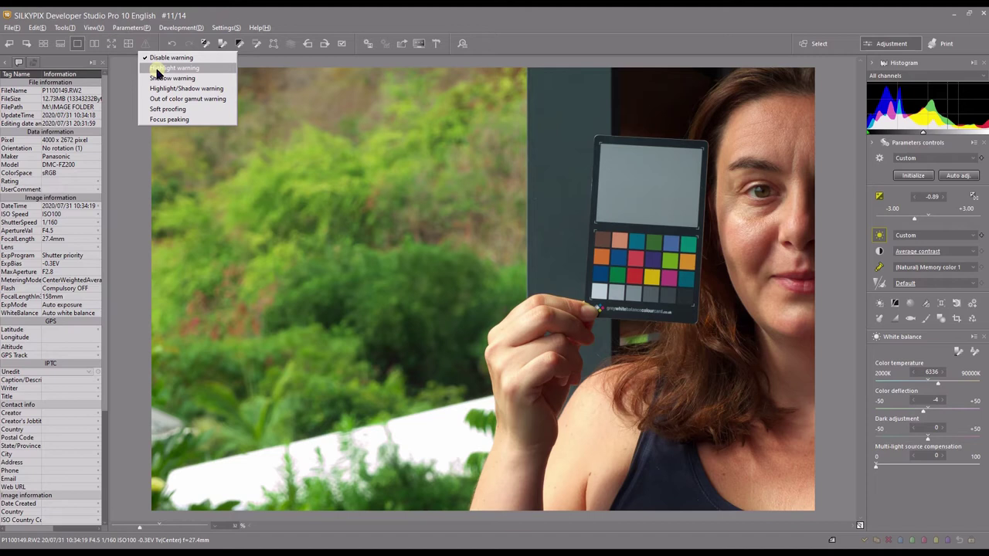
Turn on the Highlight warning overlay to inspect clipping, then choose Disable warning.
left_click(157, 68)
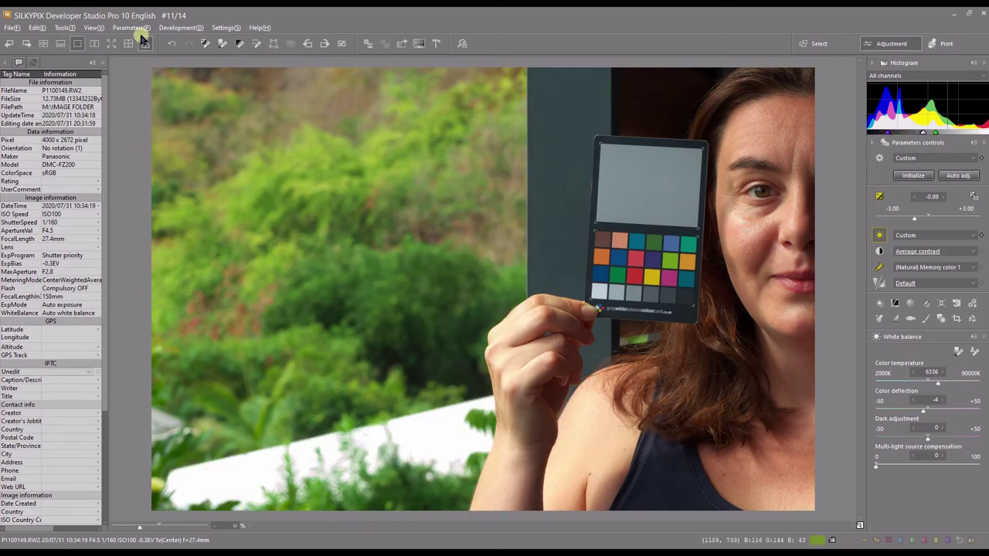
left_click(144, 42)
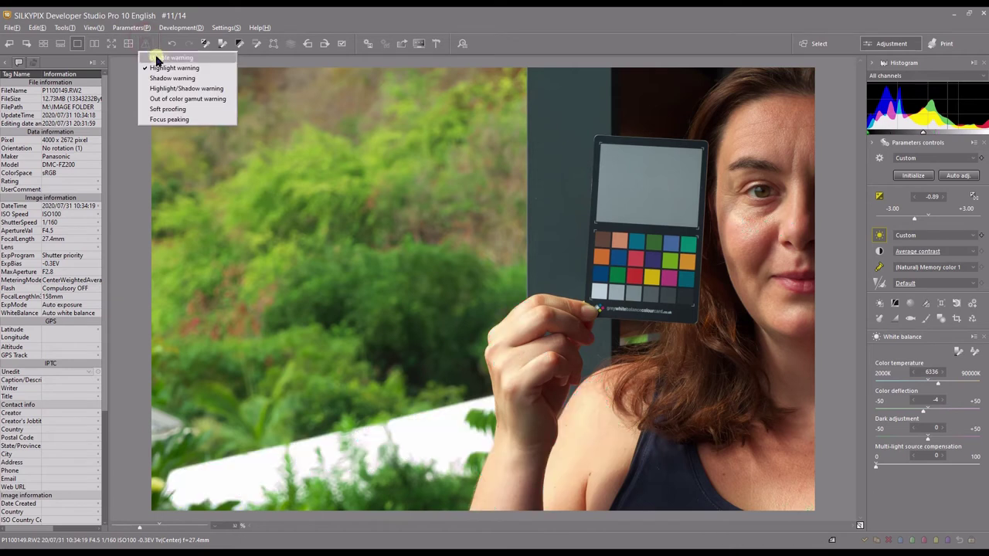
left_click(157, 58)
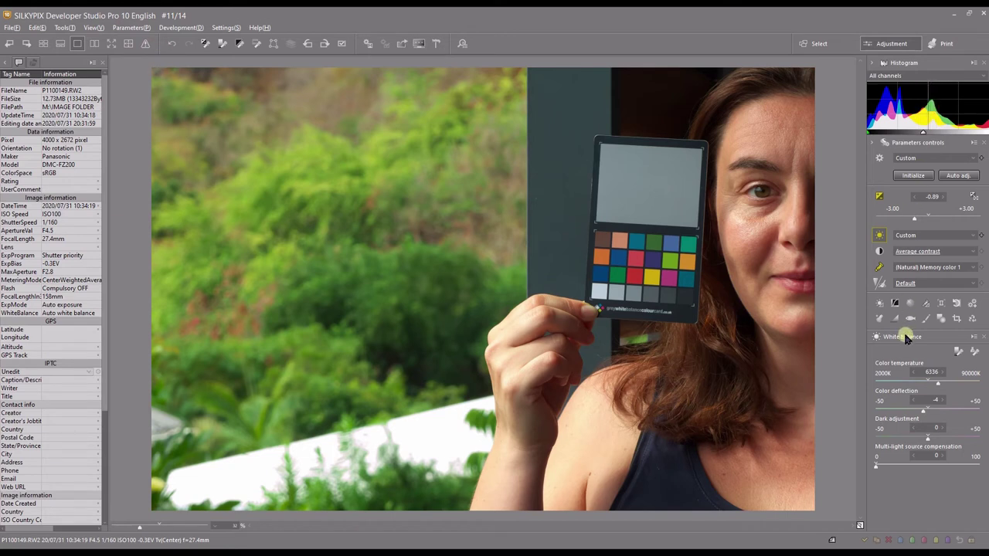
Dock the white balance adjustment panel and set its target to Hue 108, Saturation 0.62.
left_click(880, 307)
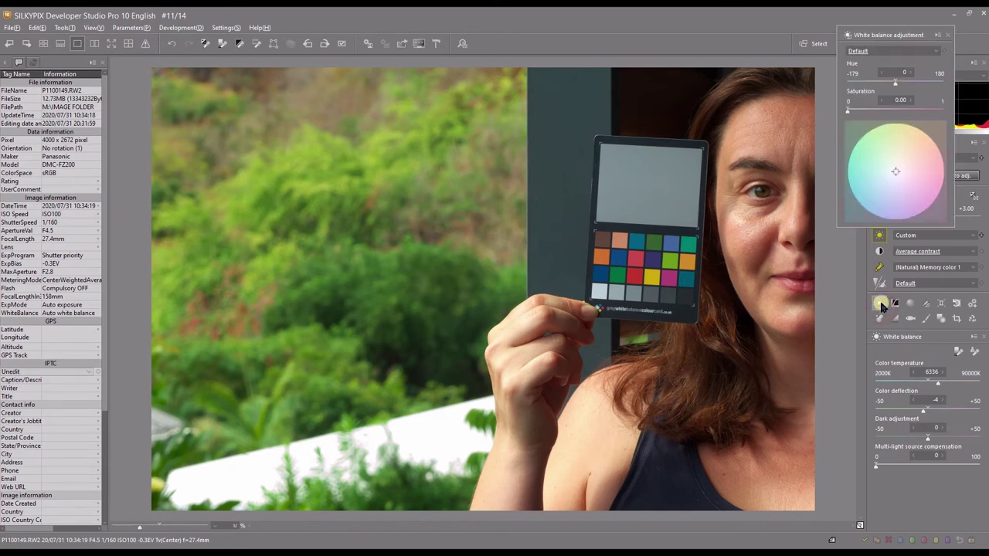
left_click_drag(873, 28, 908, 144)
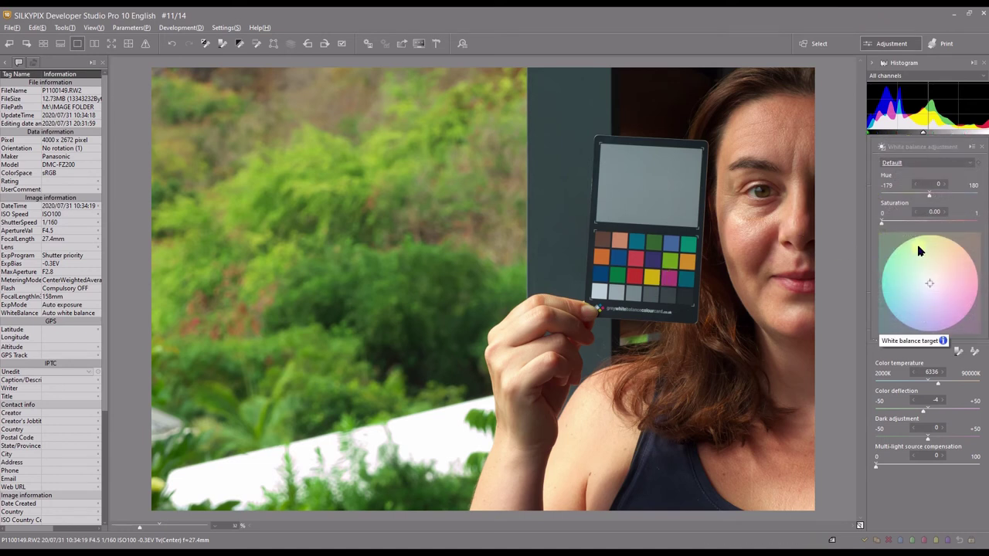
left_click(930, 292)
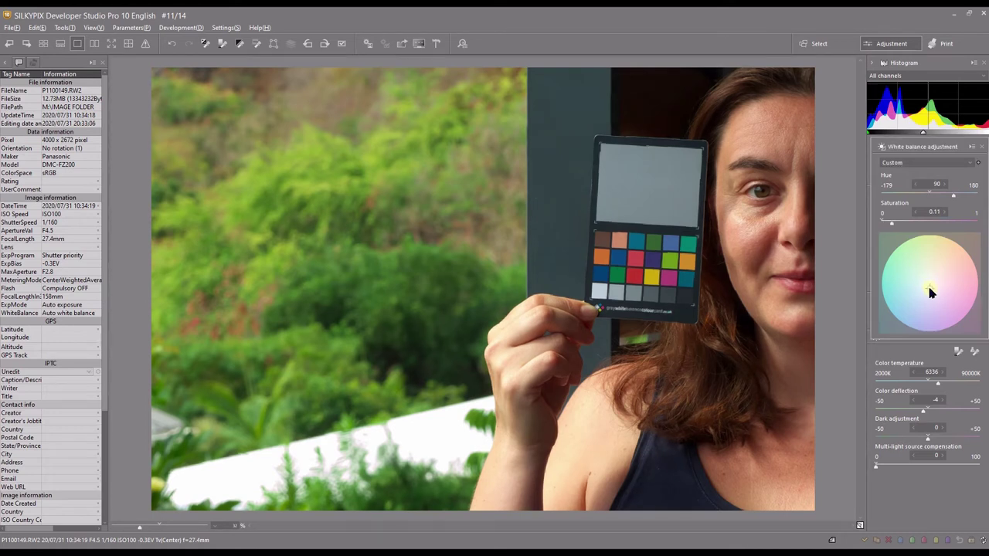
left_click(922, 293)
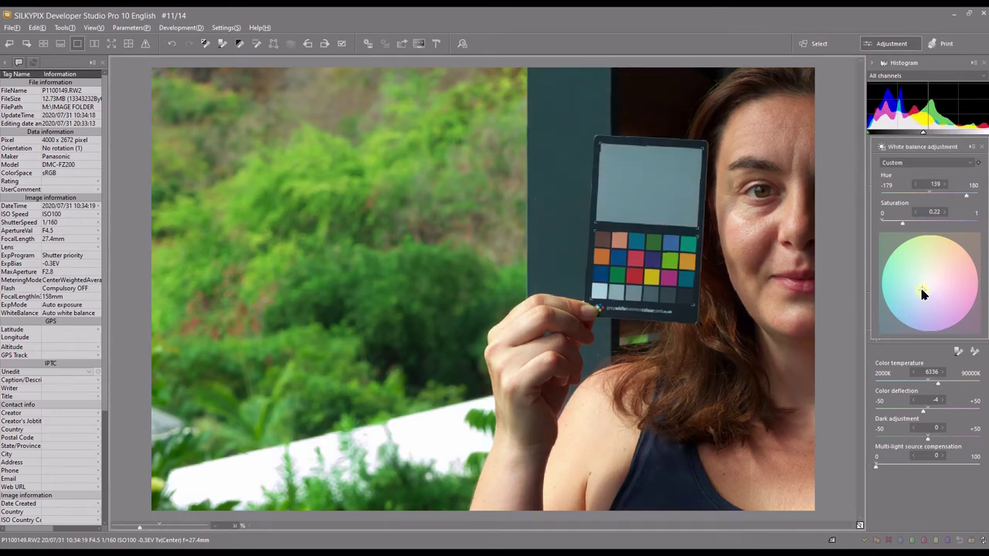
left_click(920, 291)
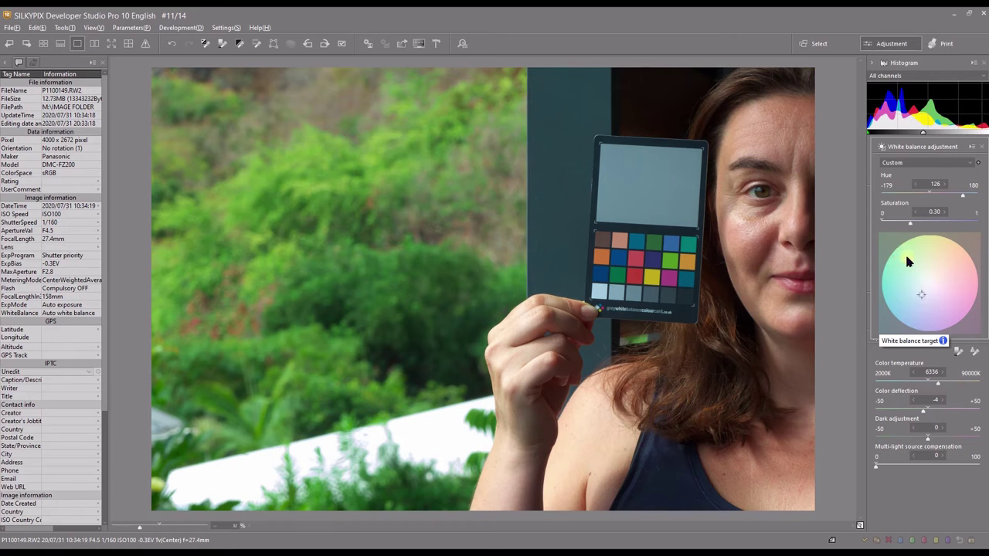
left_click(920, 298)
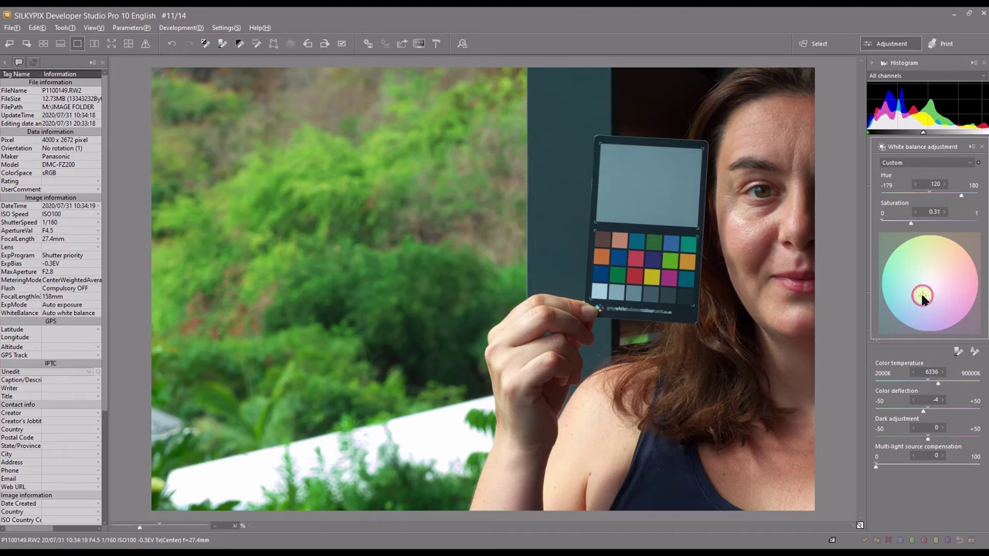
left_click_drag(920, 298, 918, 306)
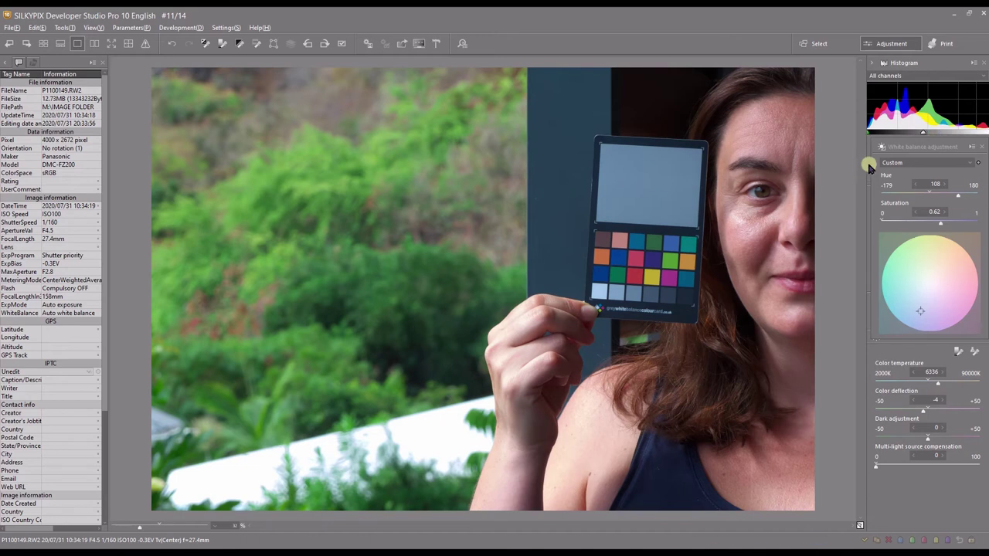
Close the white balance adjustment, then open and close the Fine color controller.
left_click(982, 147)
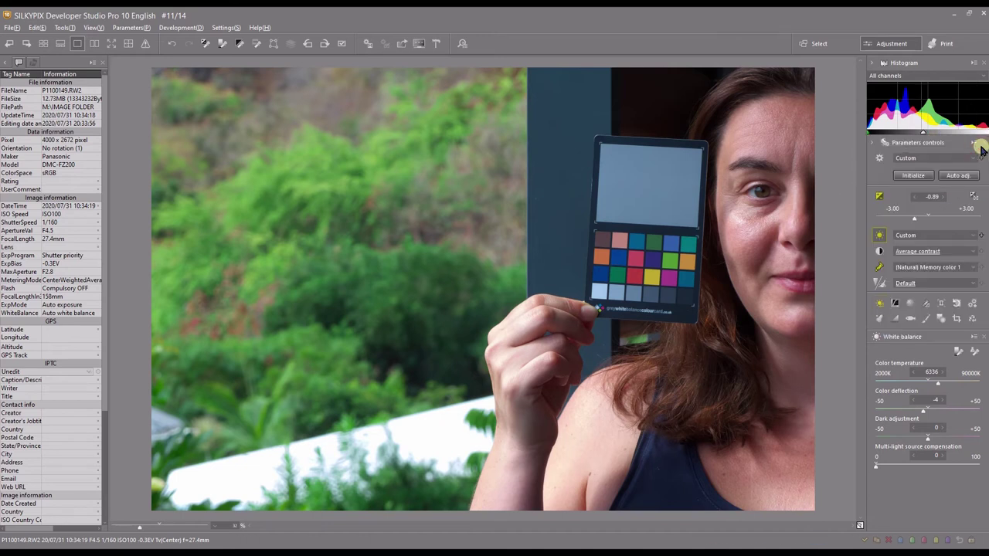
left_click(926, 303)
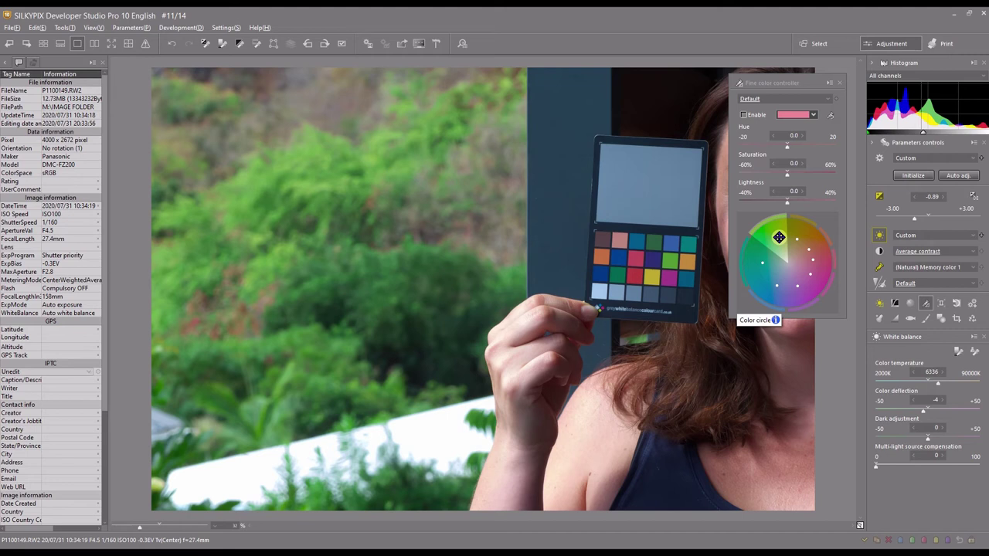
left_click(839, 83)
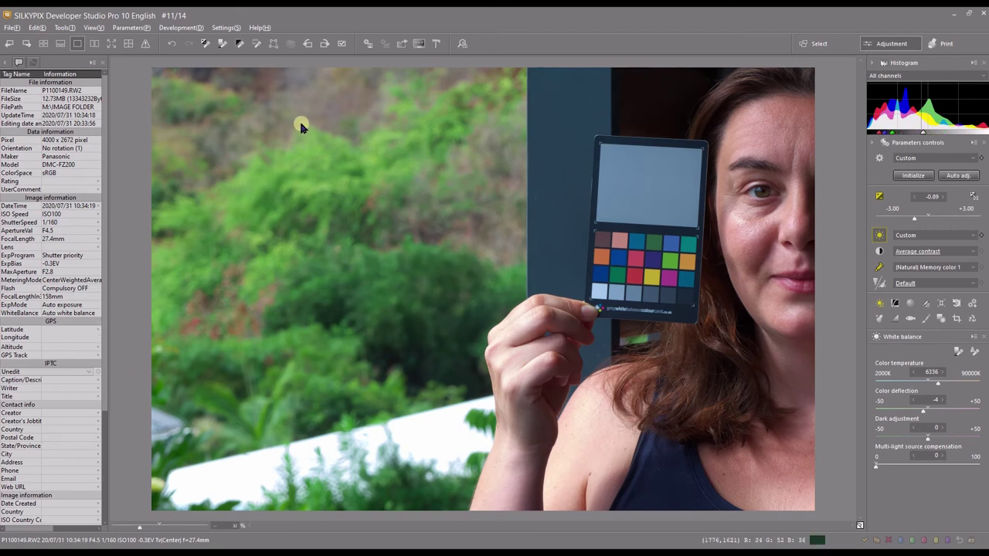
Open, close and reopen the white balance adjustment panel, still at Hue 108, Saturation 0.62.
left_click(879, 303)
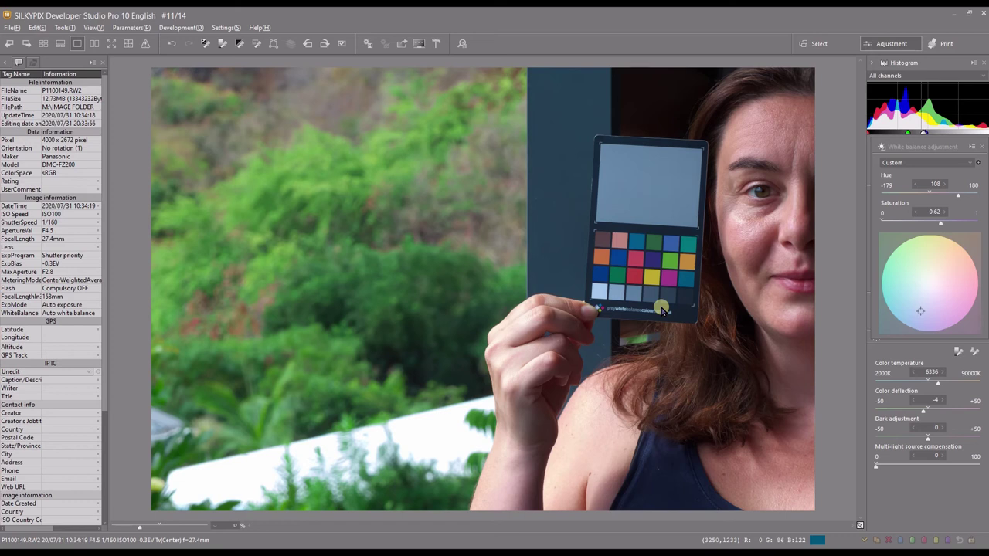
left_click(982, 146)
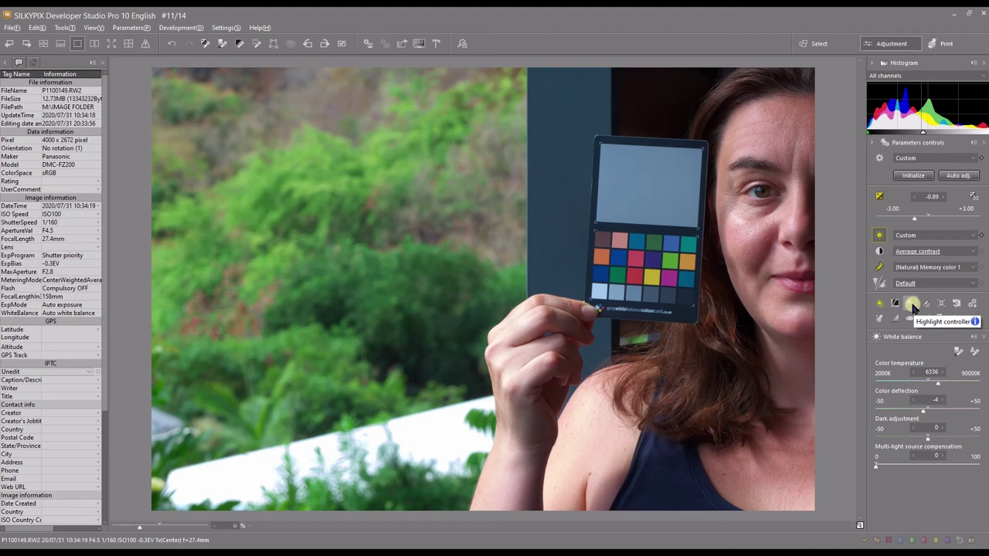
left_click(879, 303)
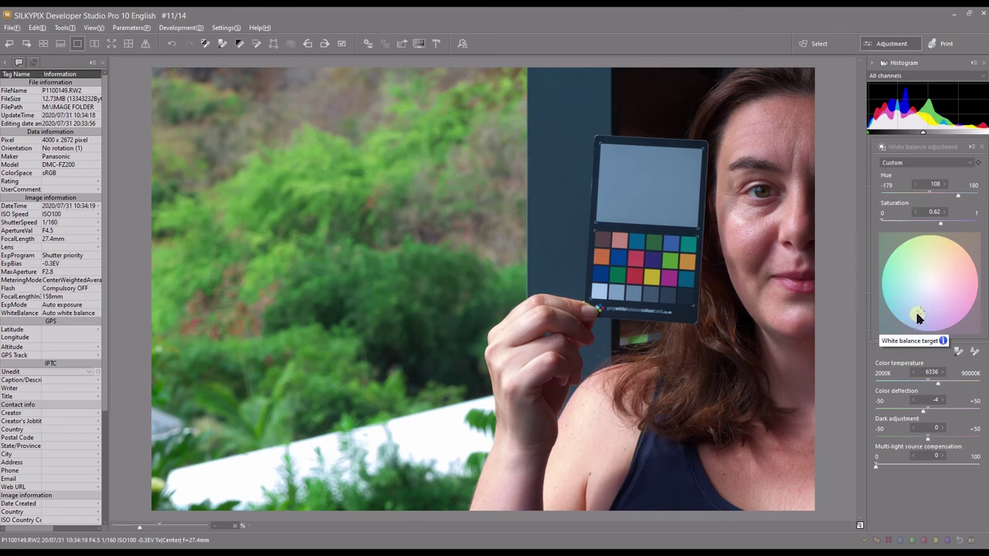
Move the white balance target toward yellow-green, settling on Hue -125, Saturation 0.40, and close the adjustment.
left_click_drag(918, 316, 920, 315)
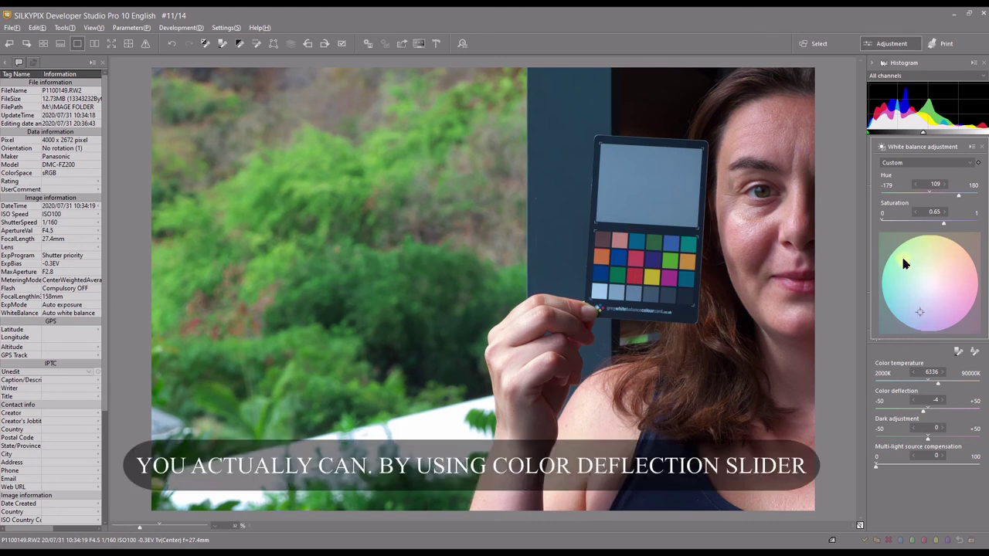
left_click(921, 317)
mouse_move(920, 317)
left_mouse_down()
mouse_move(909, 255)
mouse_move(917, 275)
left_mouse_up()
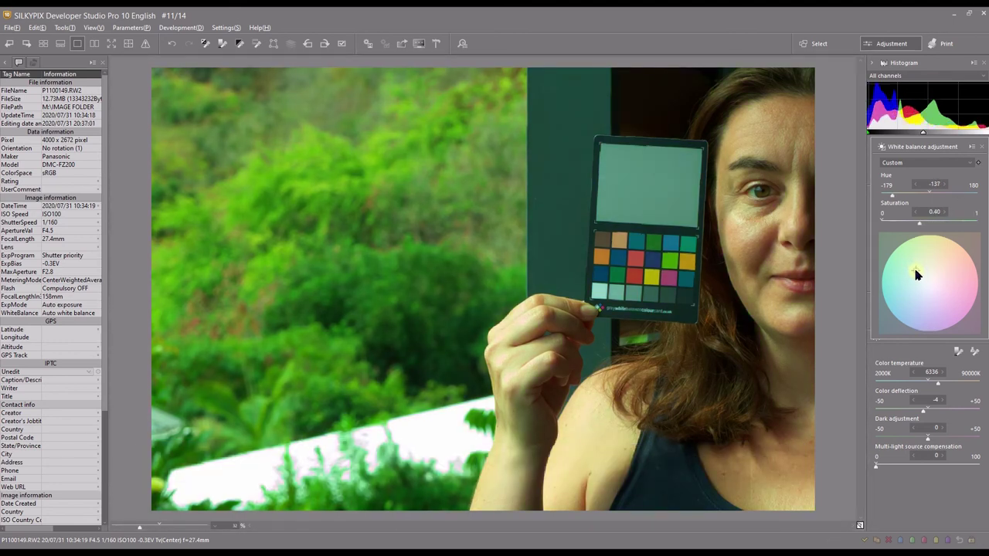
left_click(916, 275)
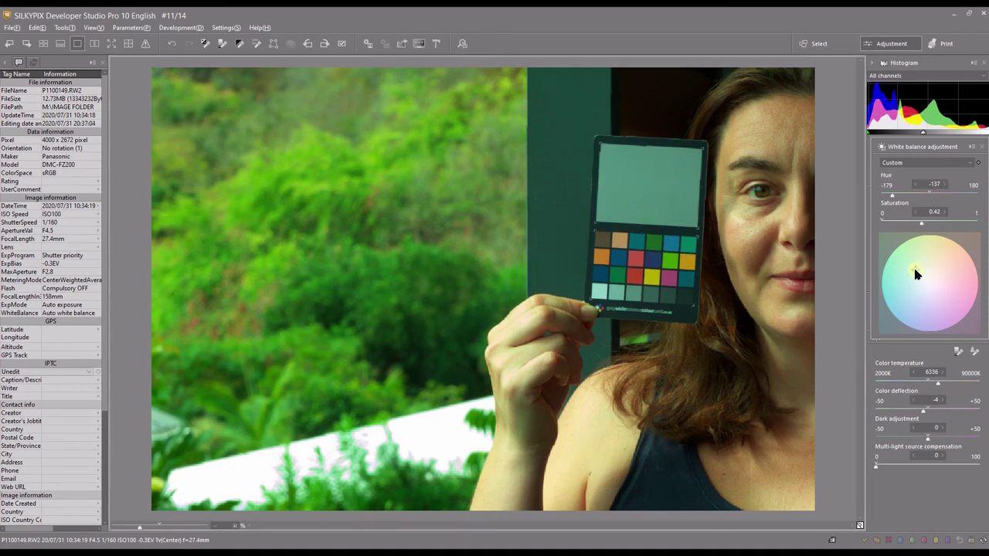
left_click(919, 275)
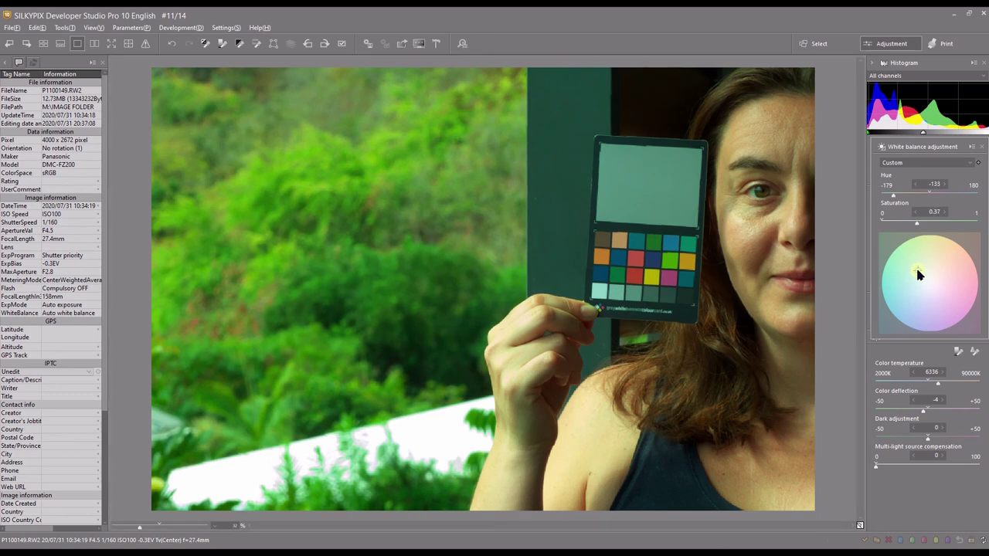
left_click(921, 278)
left_click_drag(921, 278, 919, 268)
left_click(906, 185)
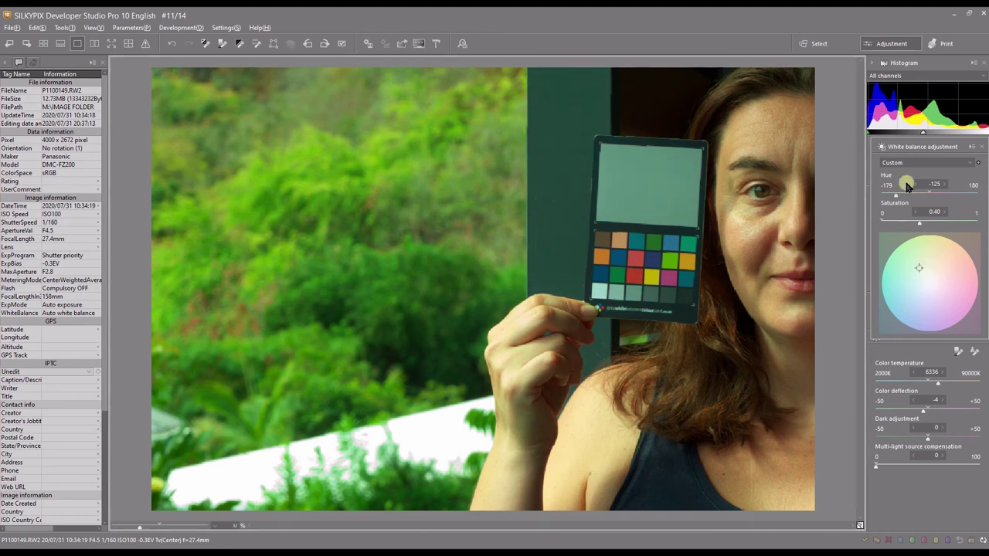
left_click(981, 146)
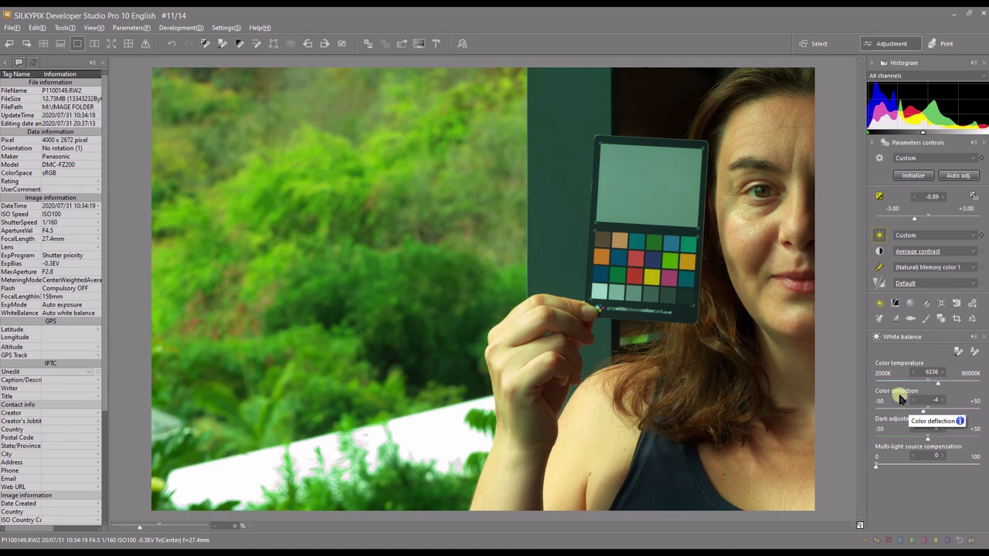
Raise colour deflection, set colour temperature to 7200 K, and lower Tone contrast to 1.15 and gamma to 1.10.
left_click_drag(931, 409, 937, 410)
left_click(946, 379)
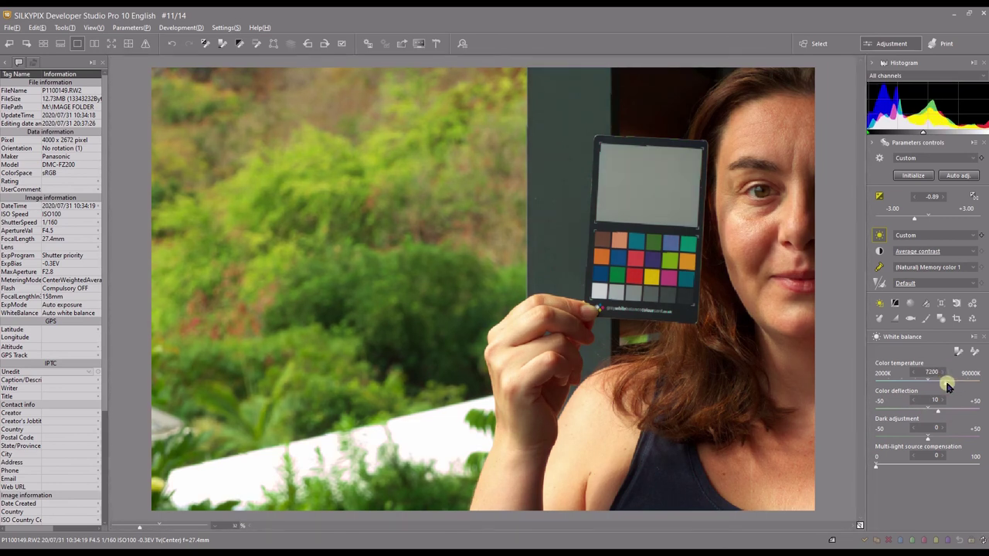
left_click(879, 255)
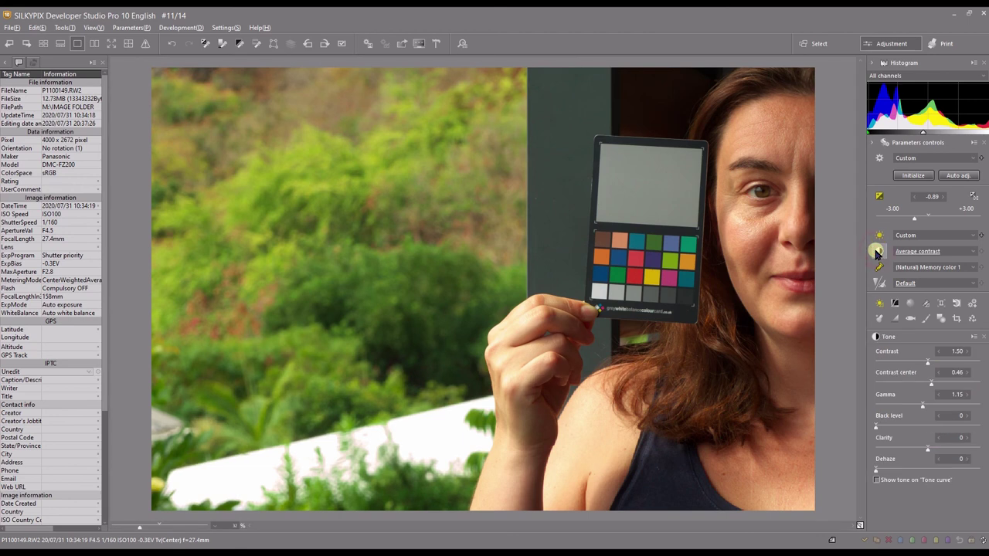
left_click(913, 361)
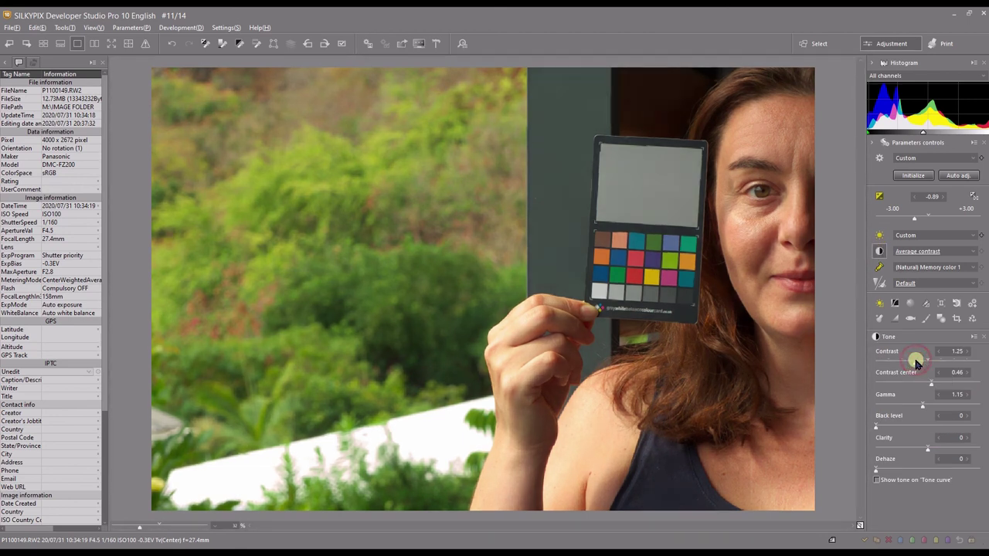
left_click_drag(913, 363, 909, 361)
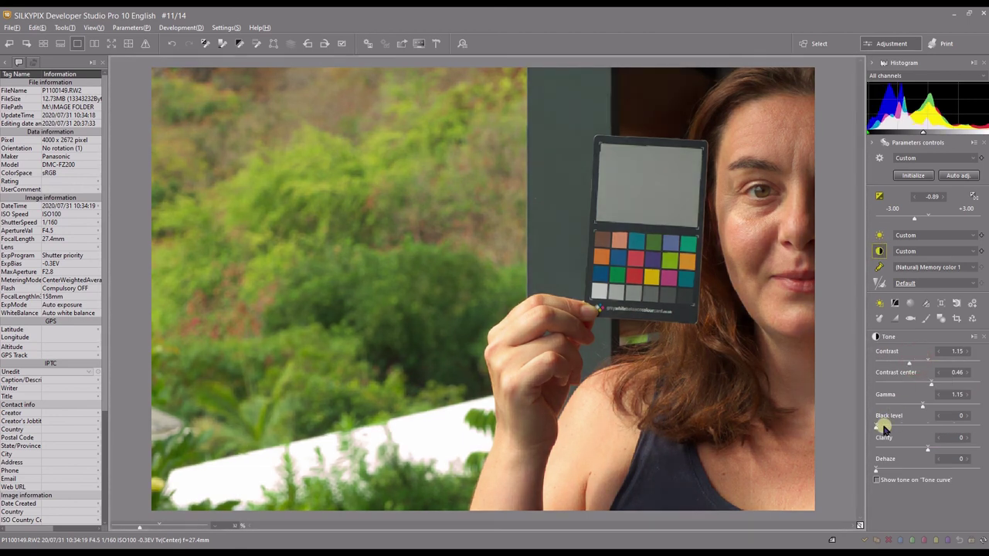
left_click_drag(919, 400, 911, 413)
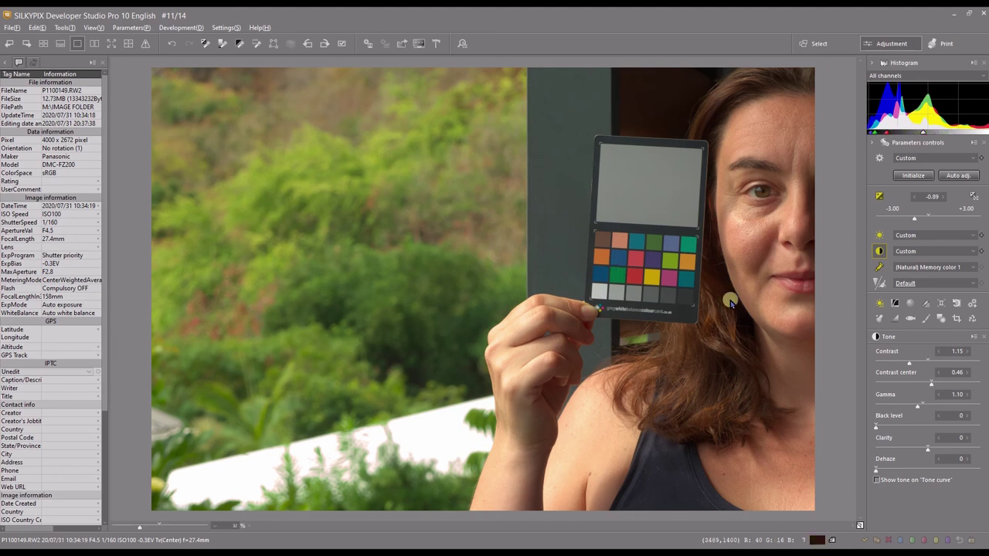
Reopen the white balance colour-wheel adjustment, which still holds Hue -125 and Saturation 0.40.
left_click(878, 301)
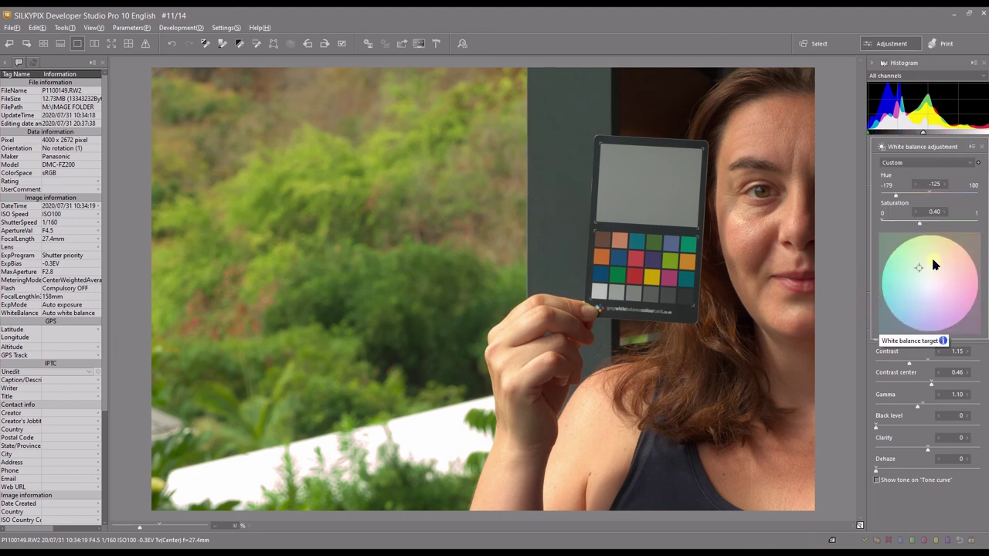